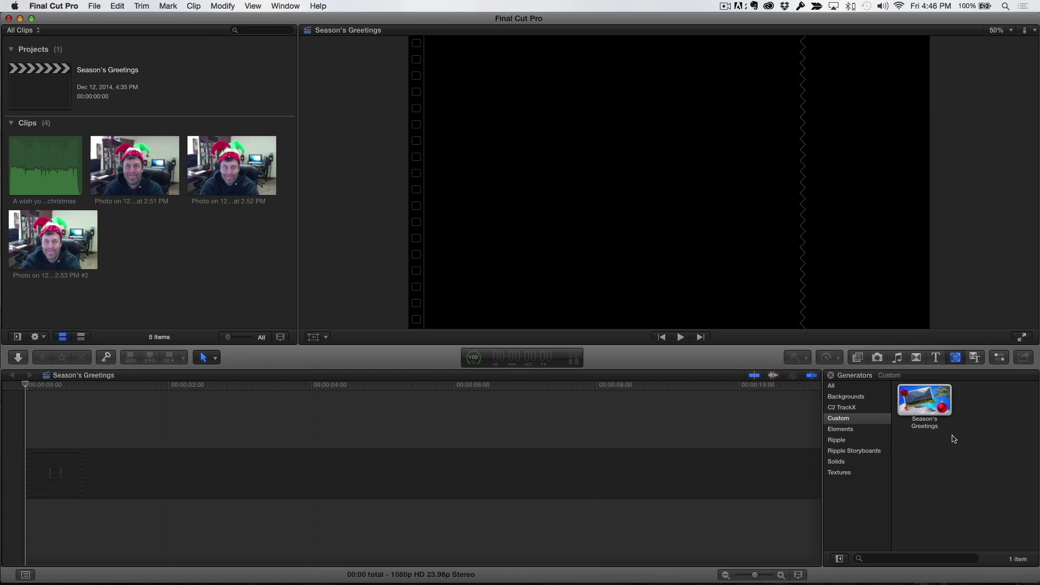
# - Append the Season's Greetings generator as a 10-second clip with 1080p HD video properties
pyautogui.click(941, 404)
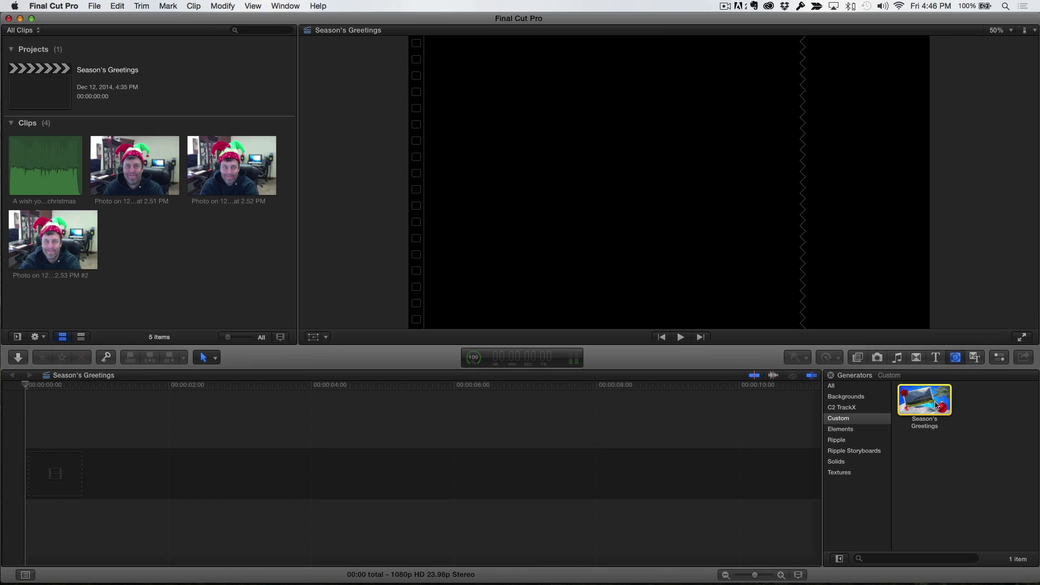
pyautogui.press('e')
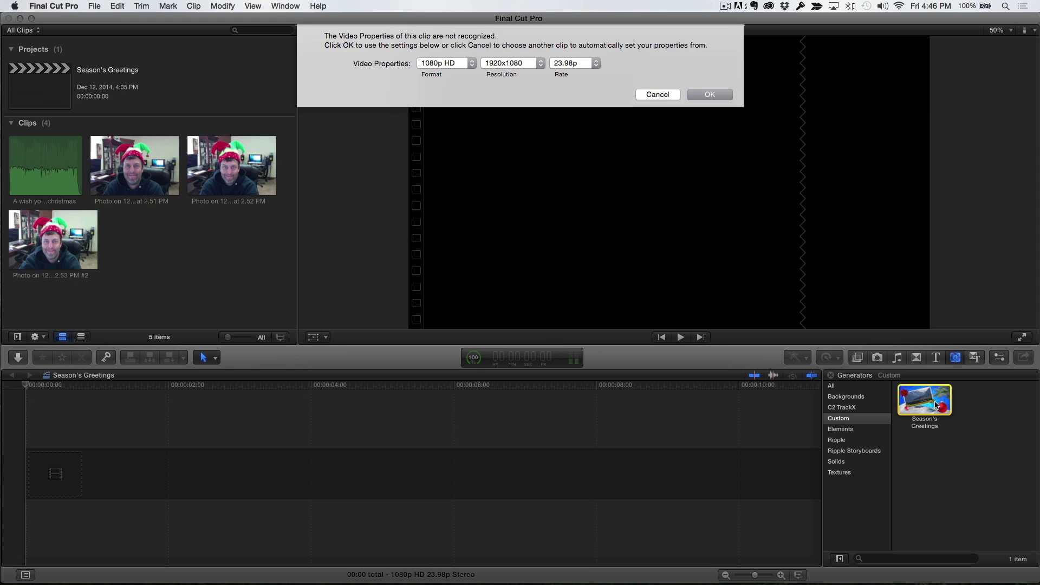
pyautogui.press('Return')
pyautogui.click(130, 399)
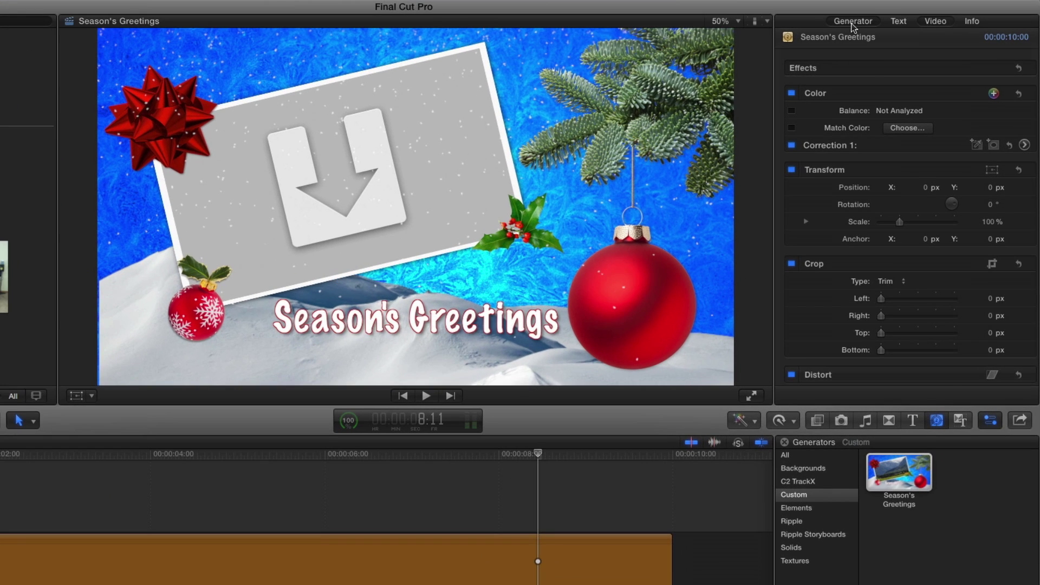
# - Show the card generator's published parameters in the Generator inspector
pyautogui.click(853, 21)
pyautogui.scroll(-5, 870, 99)
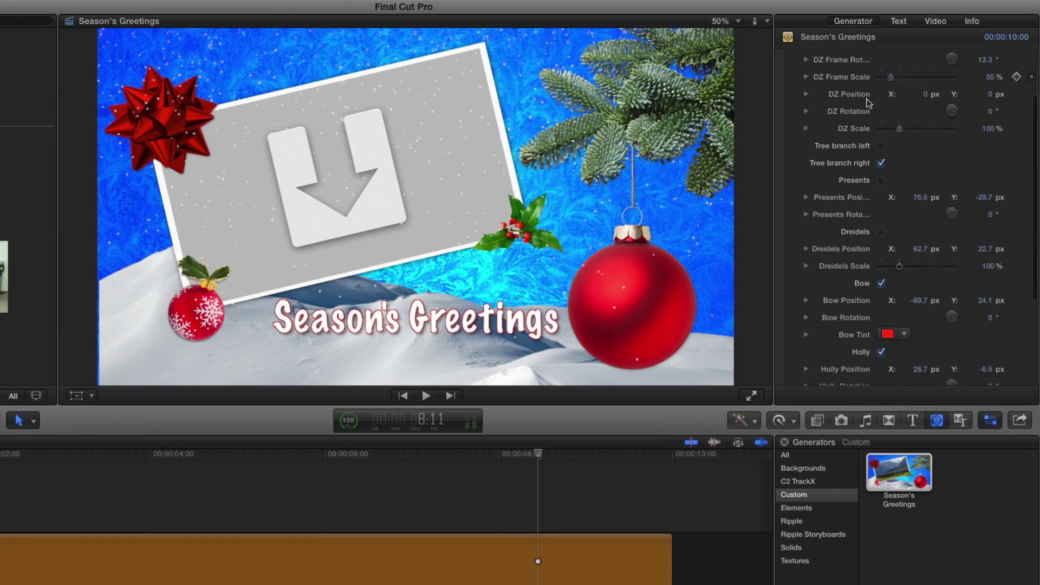
pyautogui.scroll(-5, 869, 99)
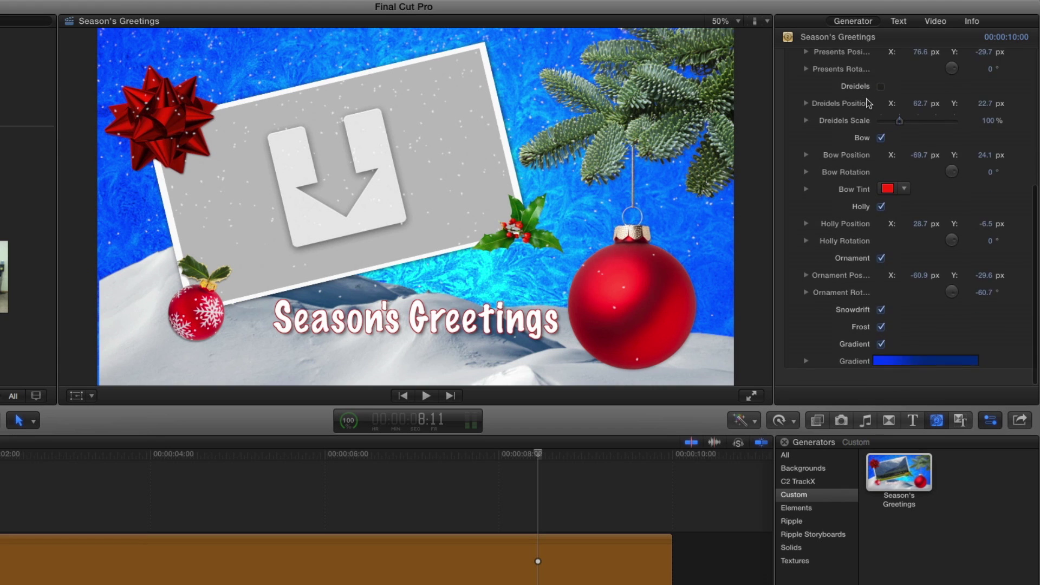
pyautogui.scroll(10, 868, 99)
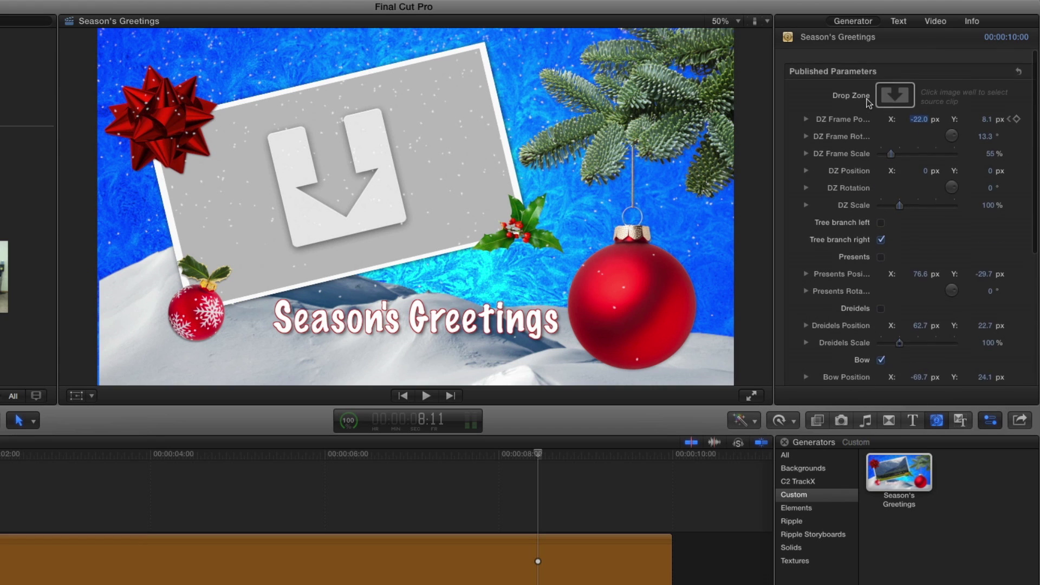
# - Fill the card's drop zone with the last elf-hat webcam photo from the browser
pyautogui.click(894, 96)
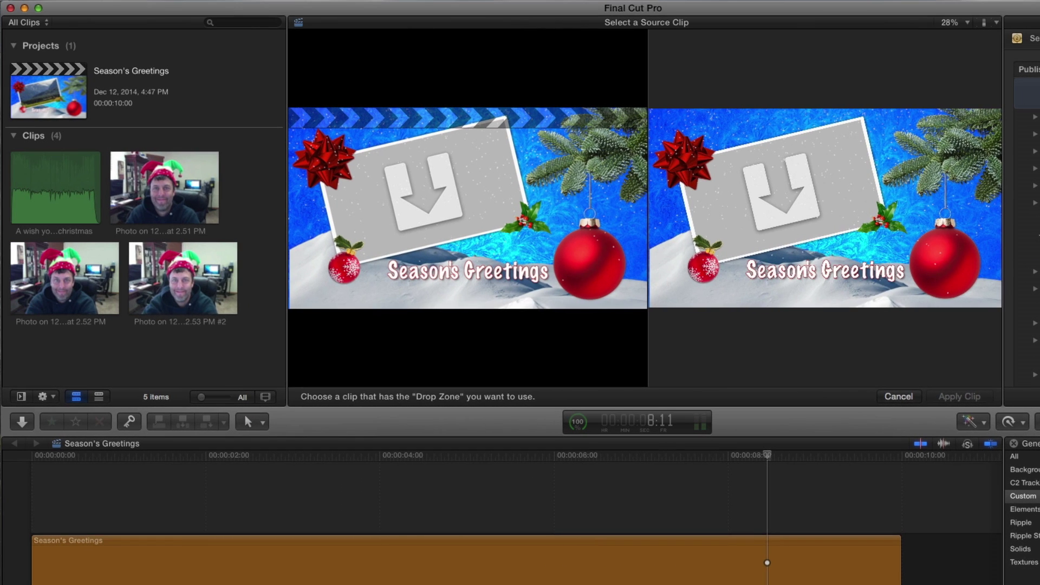
pyautogui.click(195, 294)
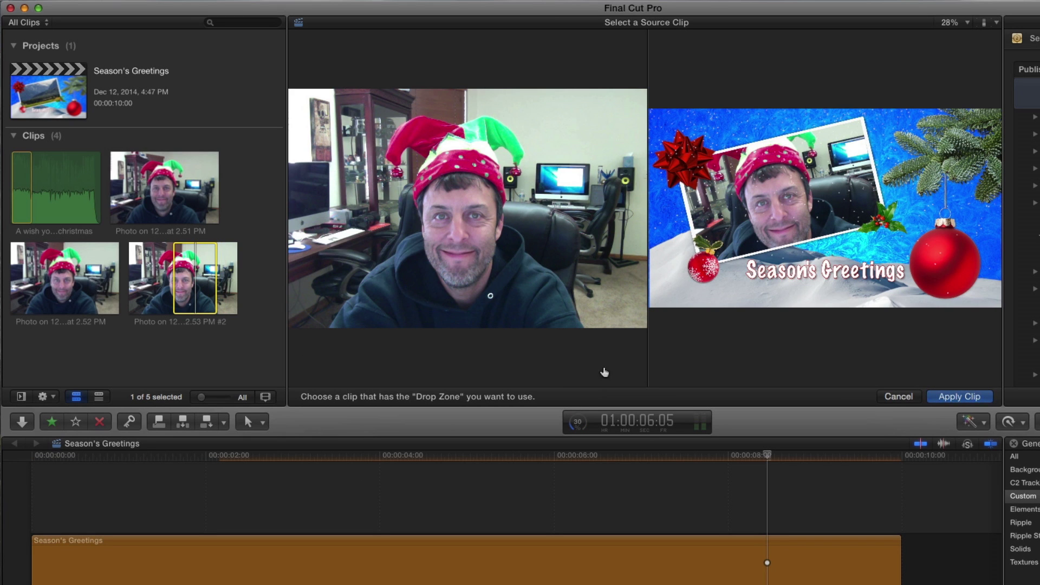
pyautogui.click(959, 396)
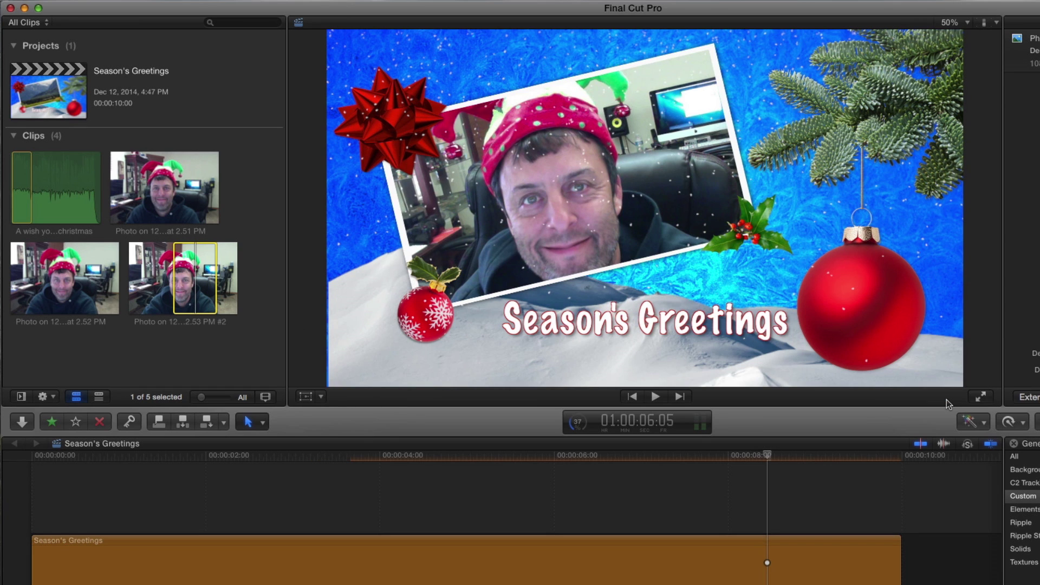
# - Scale down the framed elf-hat photo and nudge it so the face fits
pyautogui.click(581, 198)
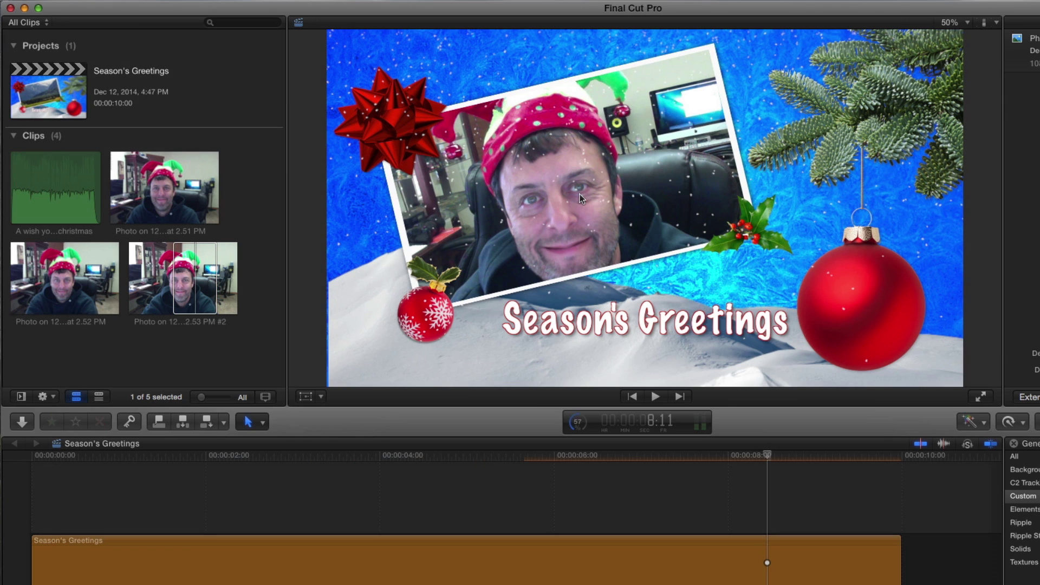
pyautogui.click(581, 198)
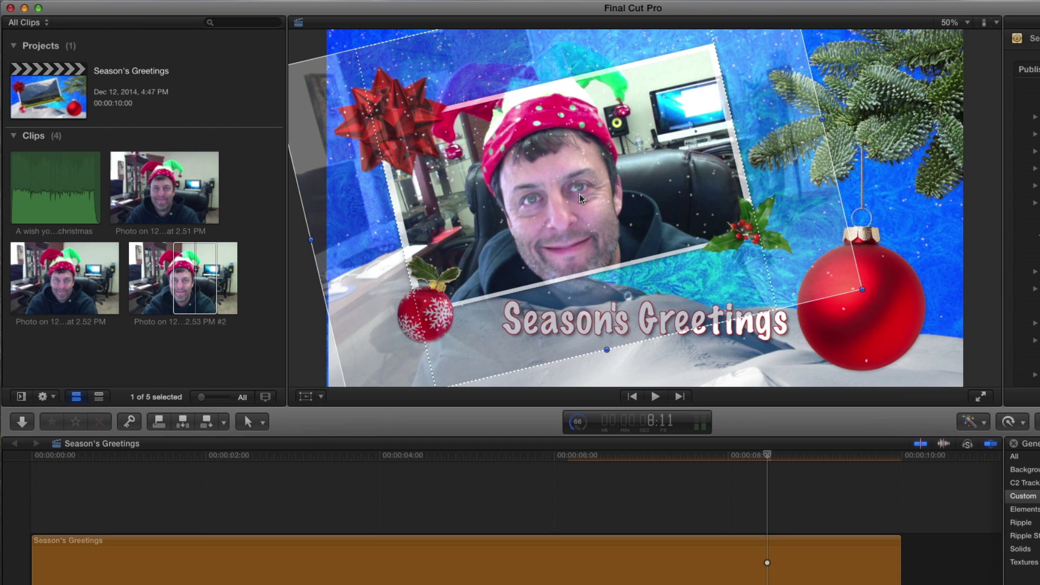
pyautogui.moveTo(861, 290); pyautogui.dragTo(771, 254)
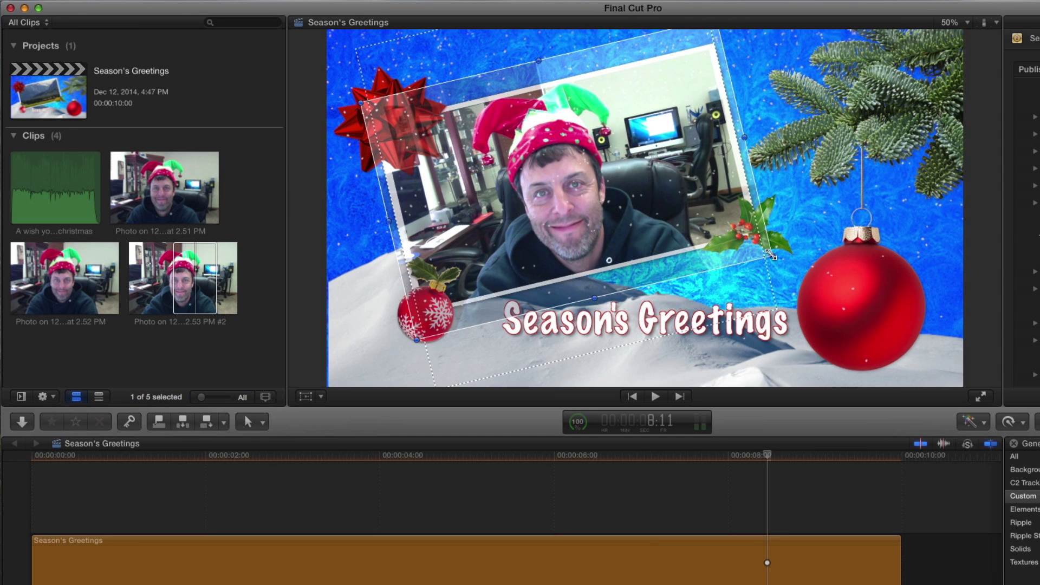
pyautogui.moveTo(644, 172); pyautogui.dragTo(653, 177)
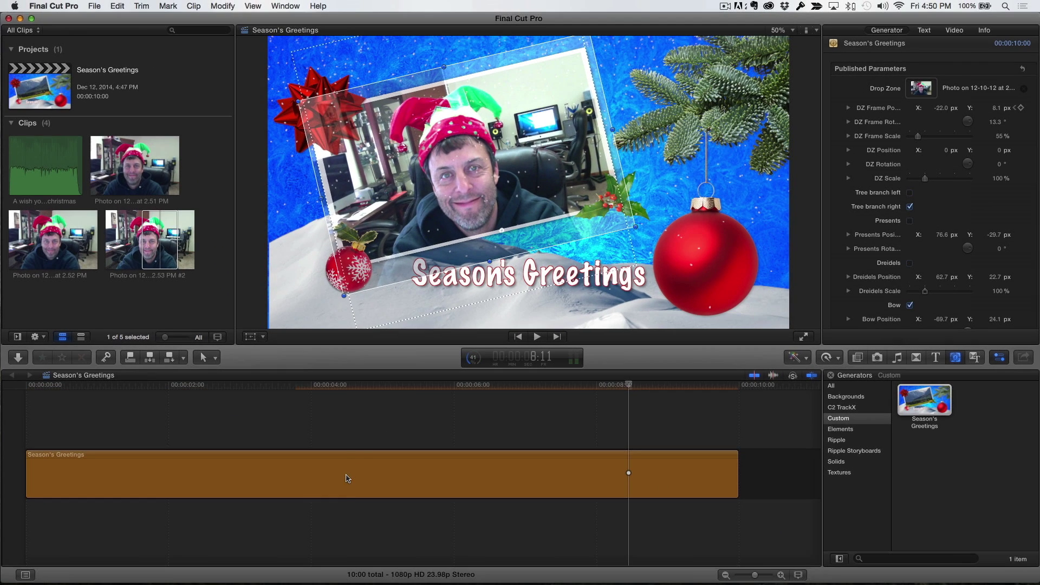
# - Select the card clip and retype the title as 'Merry Christmas'
pyautogui.click(346, 477)
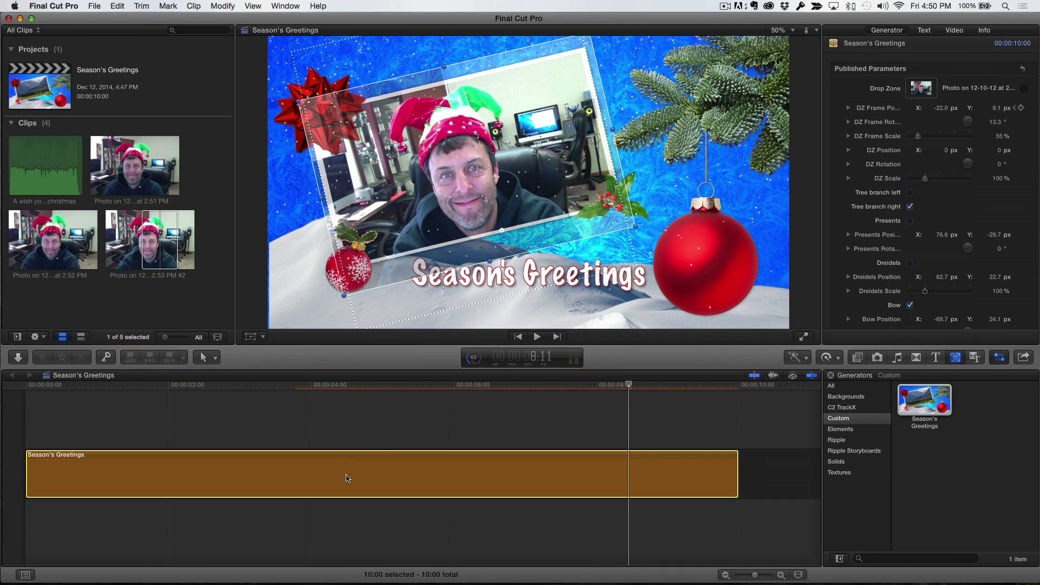
pyautogui.click(398, 431)
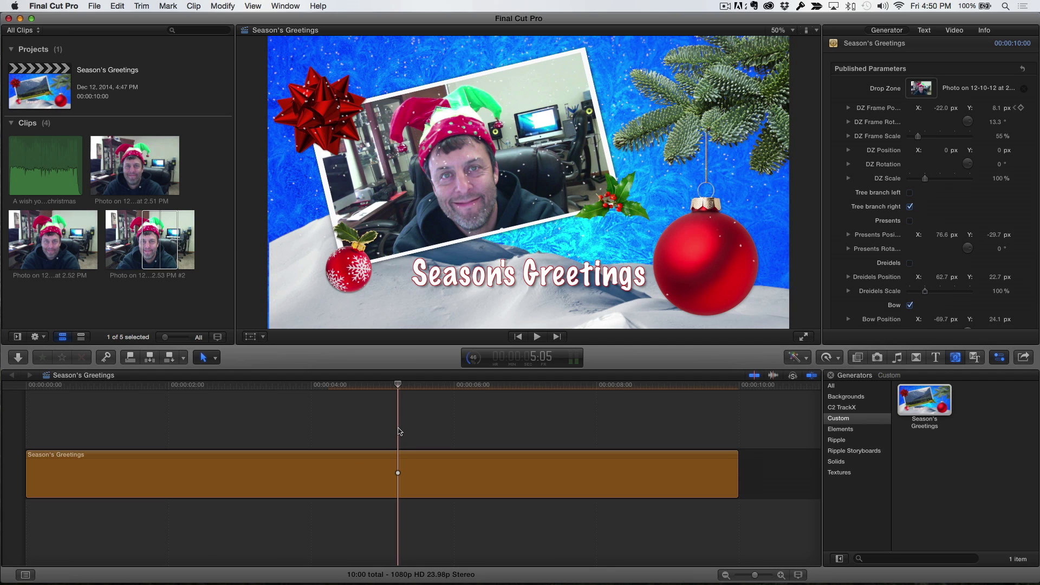
pyautogui.doubleClick(472, 280)
pyautogui.write('Merry Christma')
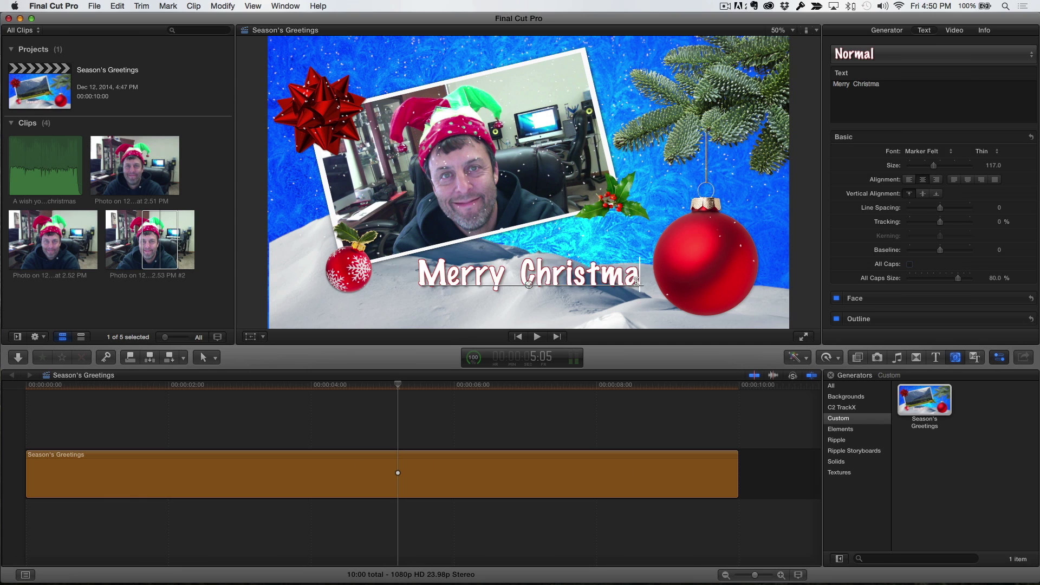
pyautogui.write('s')
# - Set the title font to Old English Text and enlarge it slightly
pyautogui.click(922, 152)
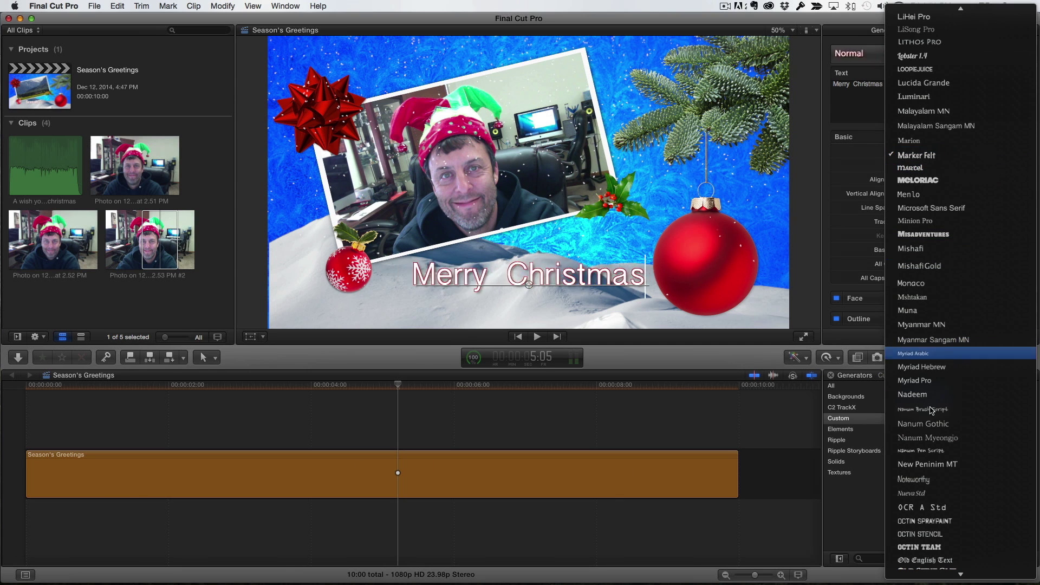
pyautogui.click(928, 559)
pyautogui.moveTo(940, 165); pyautogui.dragTo(935, 167)
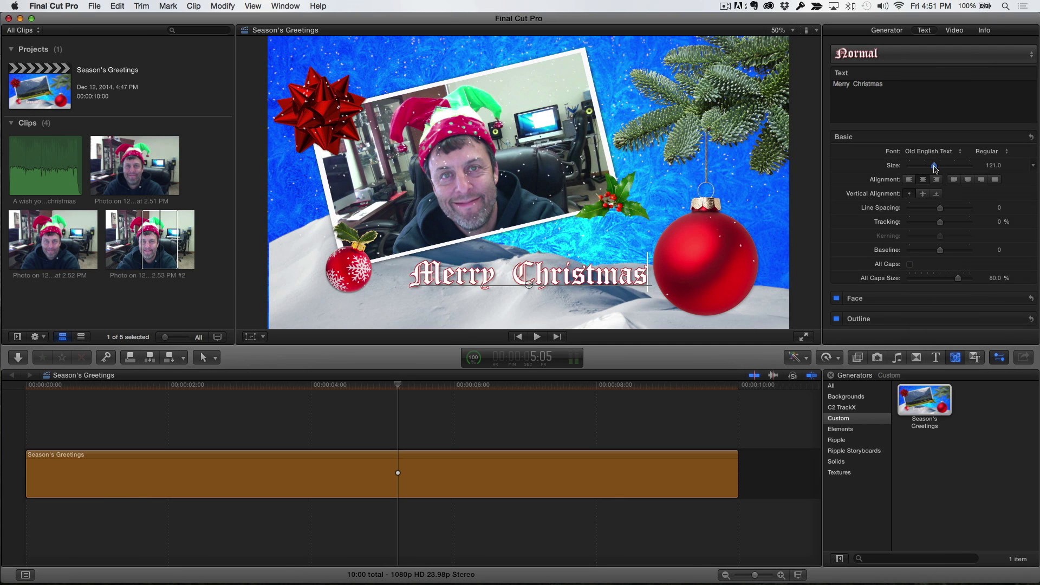
# - Swap the pine branch for a presents stack shifted left, and tint the bow green
pyautogui.click(887, 30)
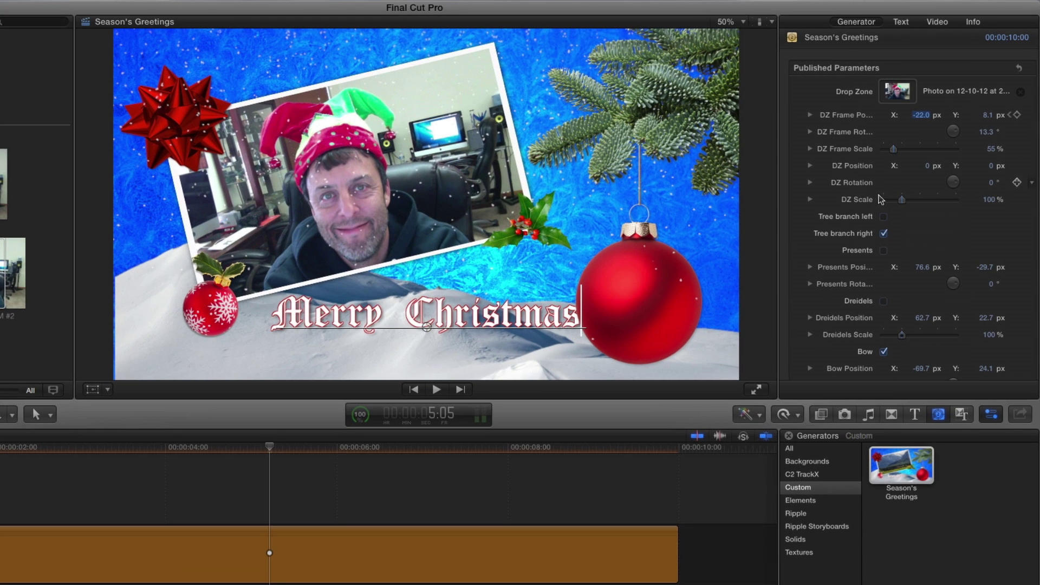
pyautogui.click(883, 234)
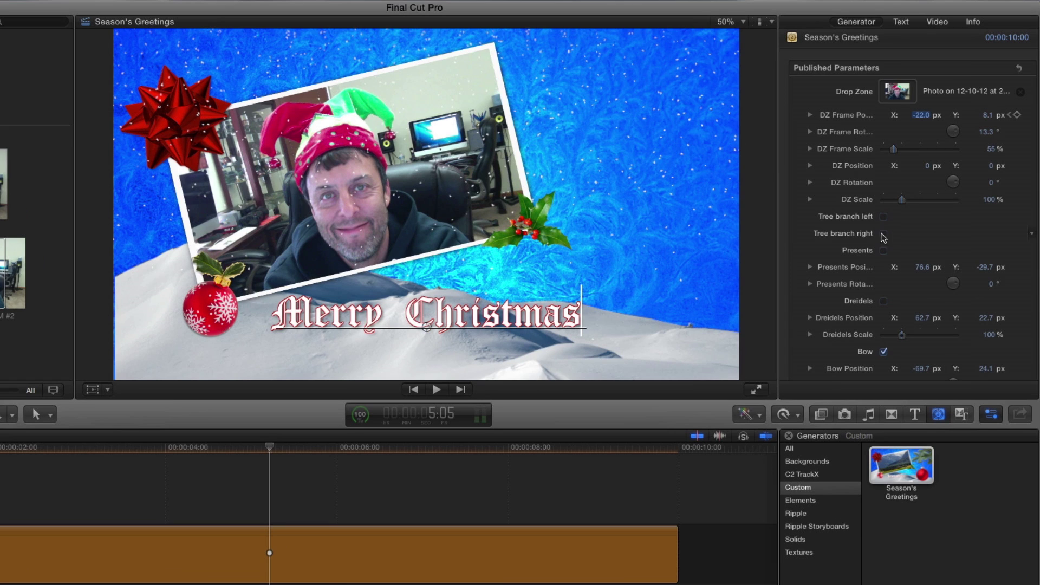
pyautogui.click(884, 250)
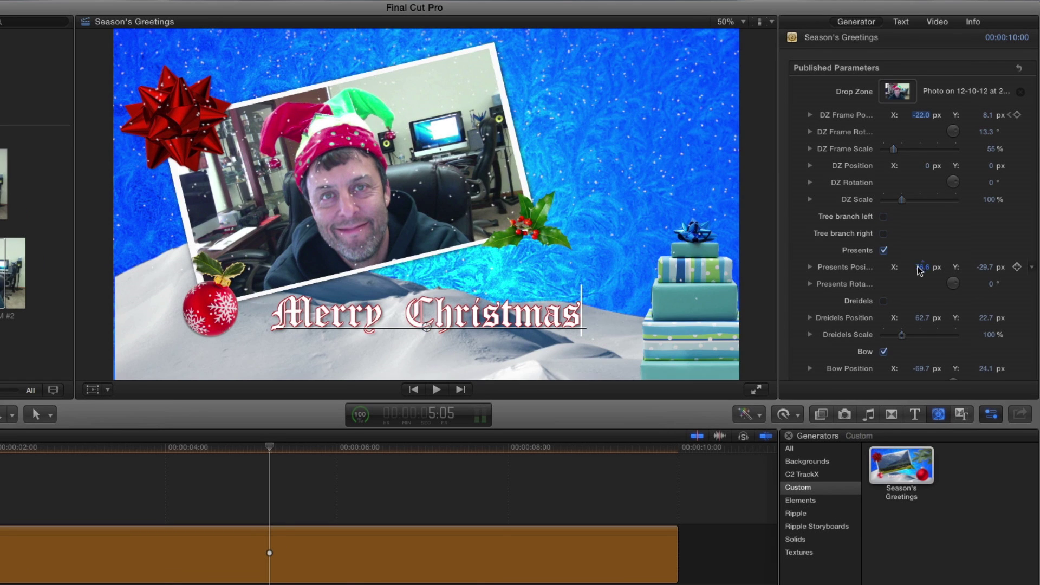
pyautogui.moveTo(922, 267); pyautogui.dragTo(923, 270)
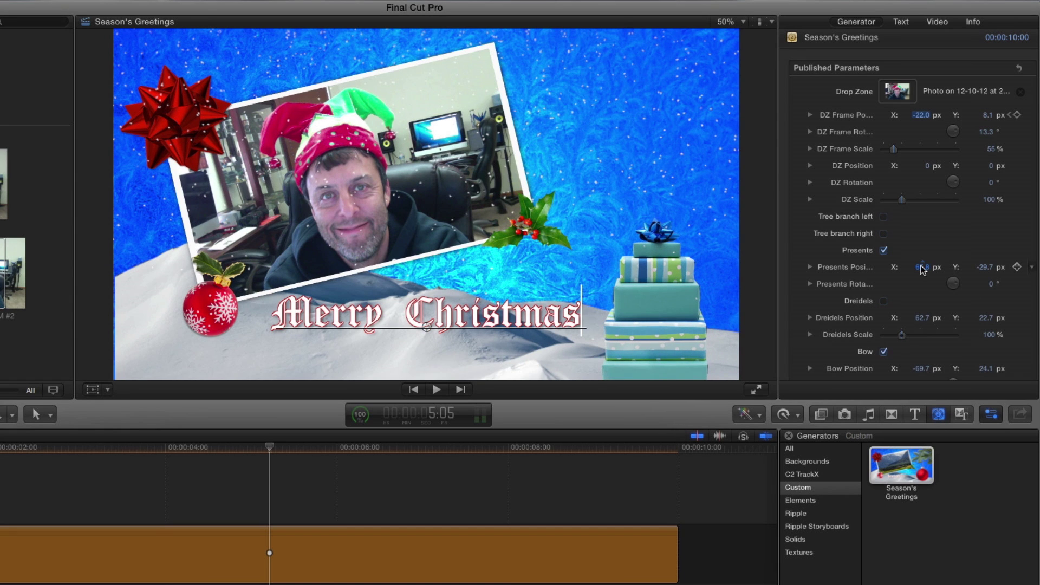
pyautogui.scroll(-5, 922, 270)
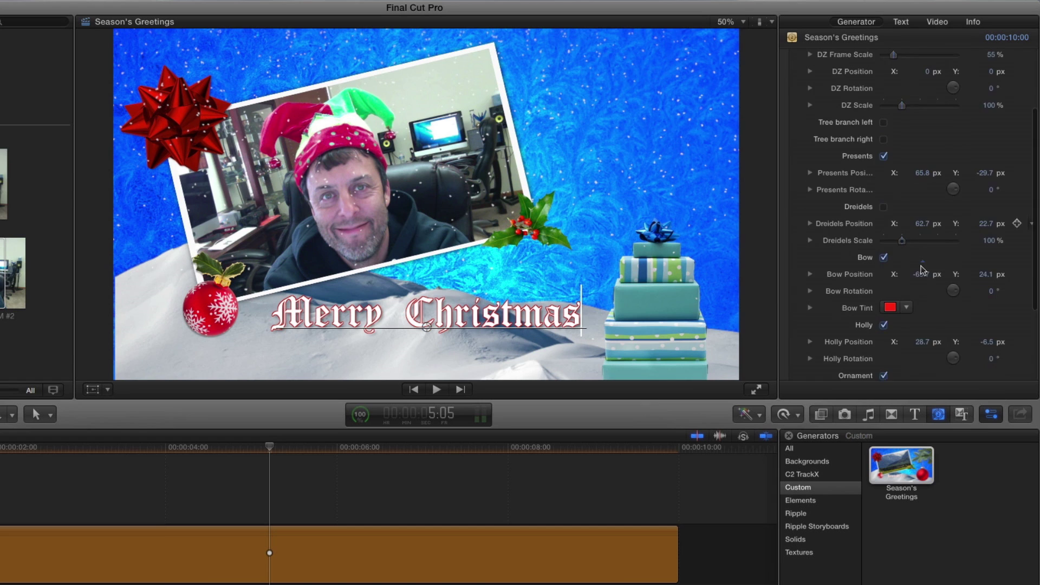
pyautogui.scroll(-1, 922, 270)
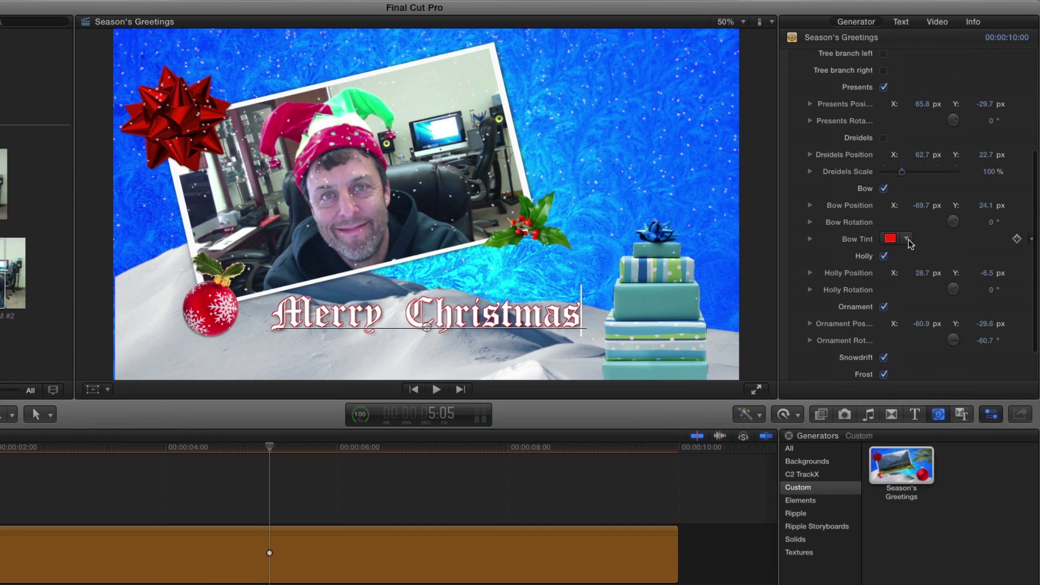
pyautogui.click(908, 240)
pyautogui.moveTo(911, 259); pyautogui.dragTo(956, 271)
pyautogui.scroll(-2, 952, 280)
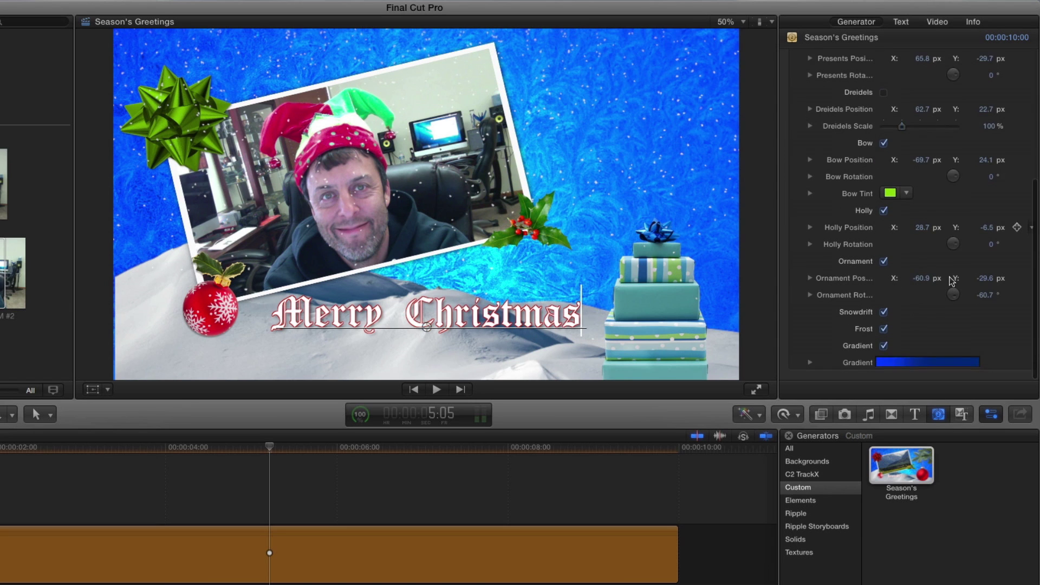
# - Turn off Frost, set the right gradient stop to dark blue, and preview playback
pyautogui.click(884, 332)
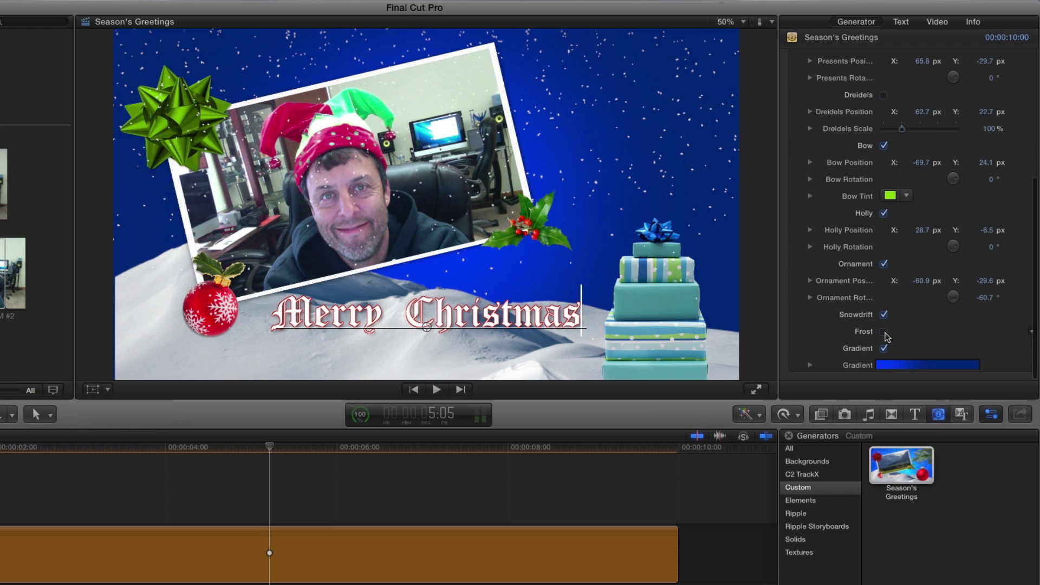
pyautogui.click(810, 366)
pyautogui.scroll(-3, 814, 350)
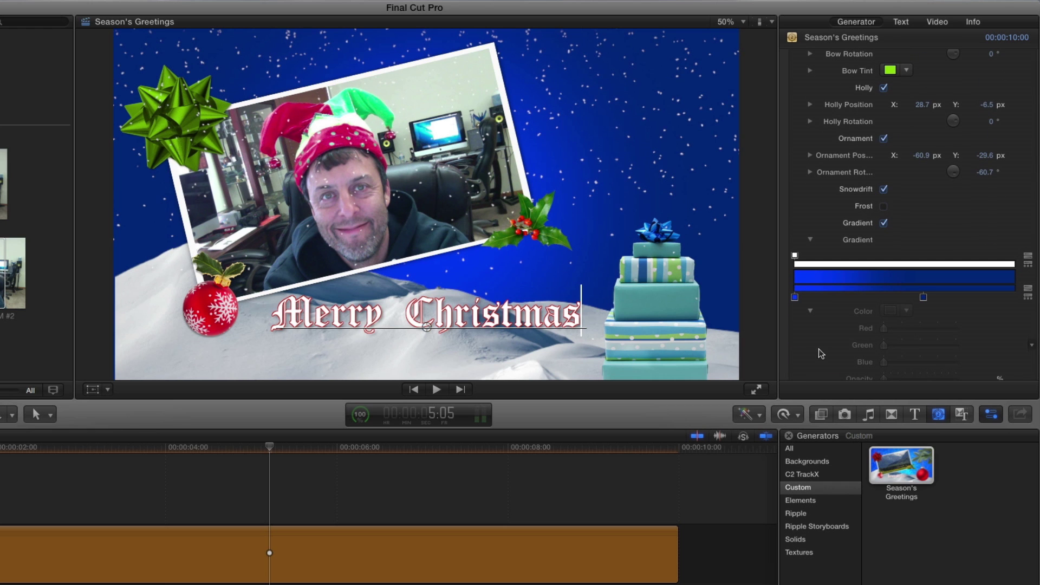
pyautogui.doubleClick(924, 298)
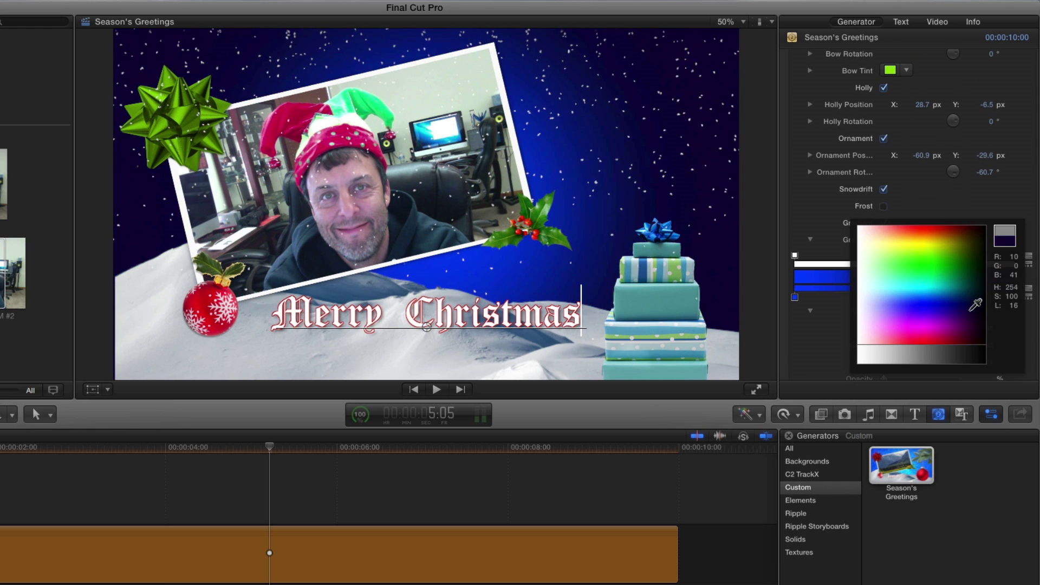
pyautogui.click(975, 305)
pyautogui.press('space')
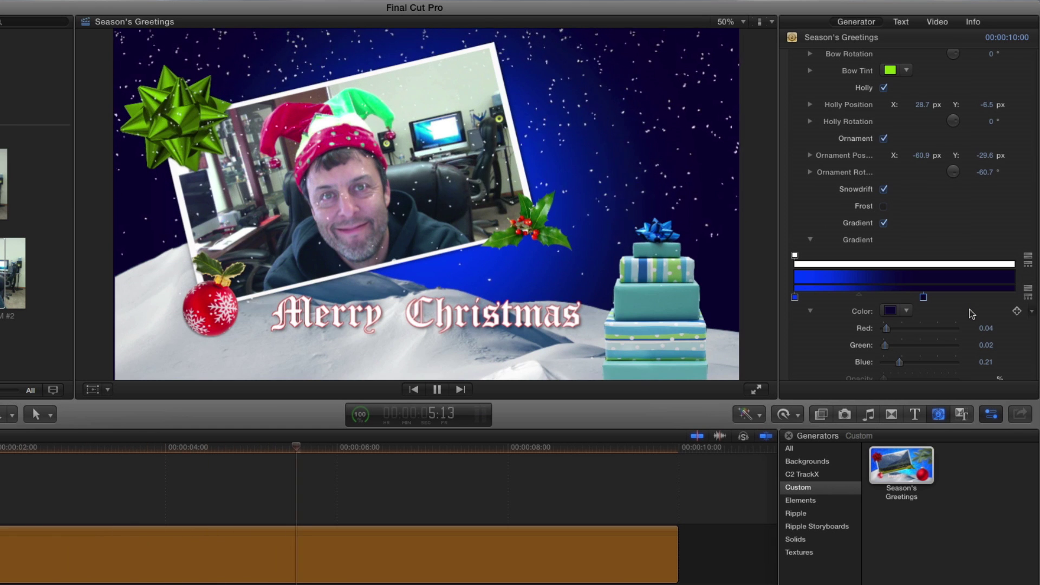
# - Stop playback, return to the card's start, and keyframe Transform Scale there
pyautogui.press('space')
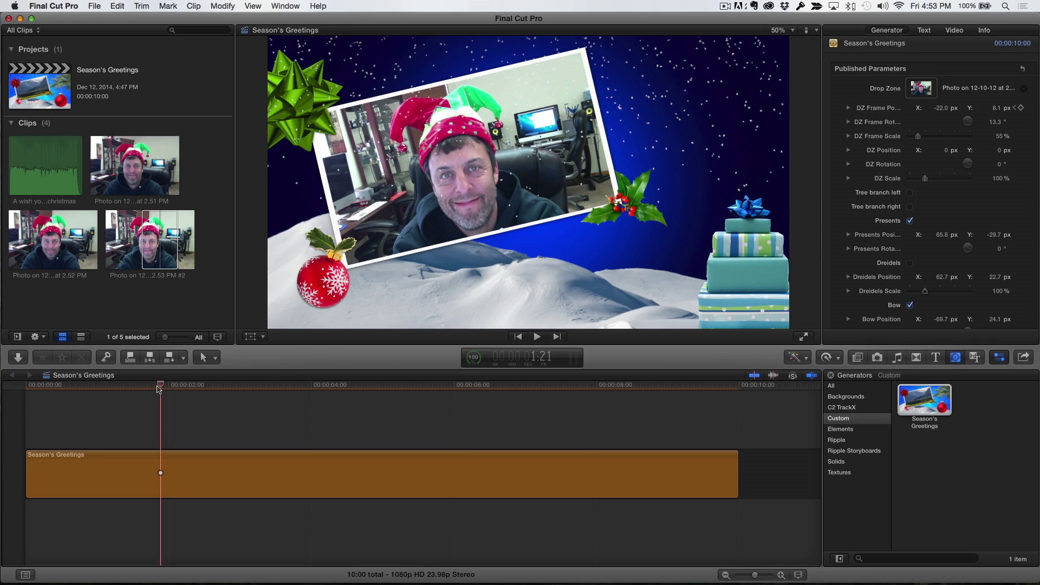
pyautogui.moveTo(159, 389); pyautogui.dragTo(83, 387)
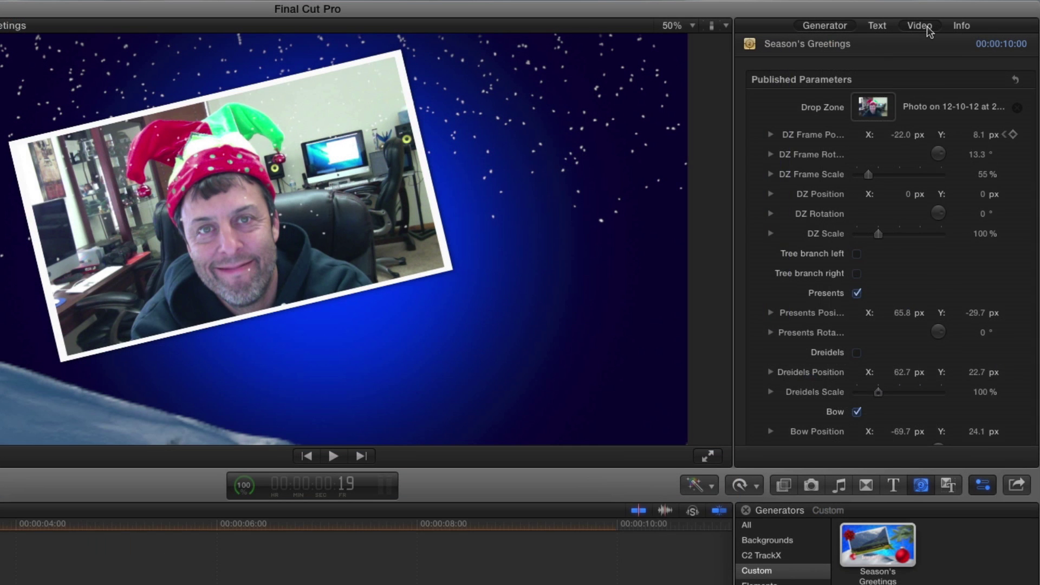
pyautogui.click(955, 30)
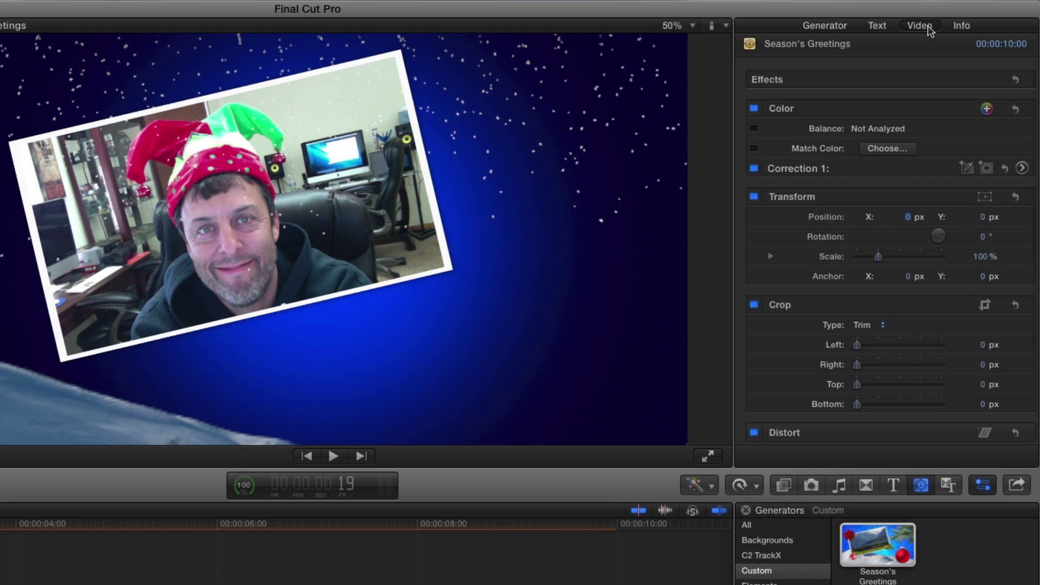
pyautogui.moveTo(894, 257)
pyautogui.click(1014, 257)
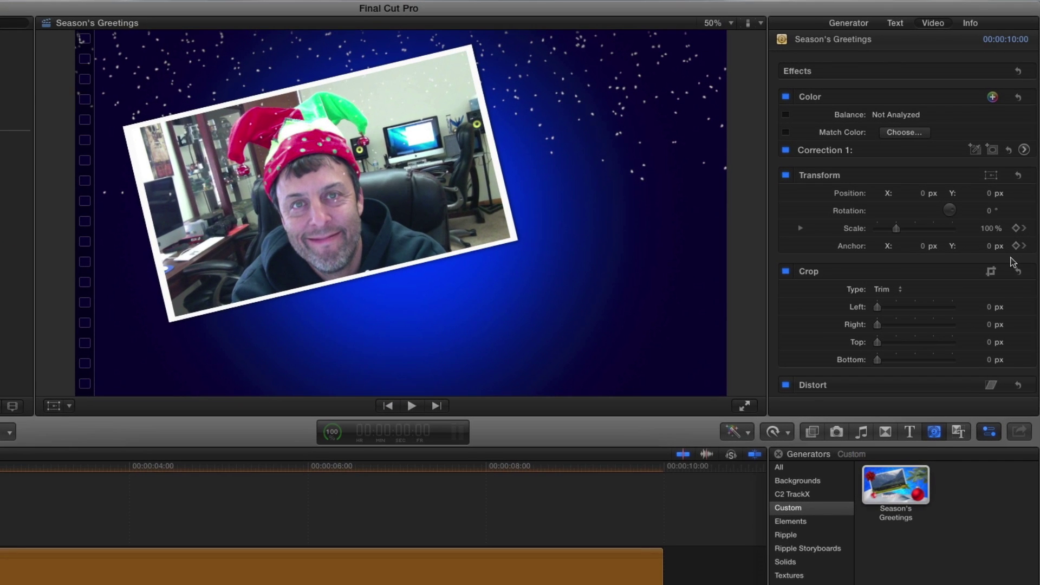
# - Move the anchor point onto the face at −242, 64 px with scale back at 100%
pyautogui.hotkey('shift', 't')
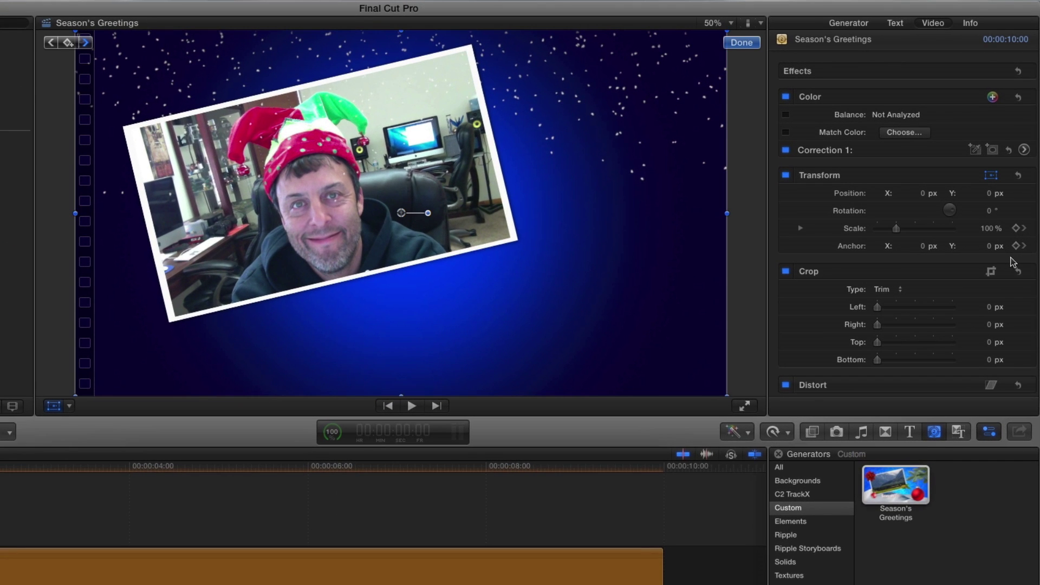
pyautogui.moveTo(897, 228)
pyautogui.mouseDown()
pyautogui.moveTo(916, 230)
pyautogui.moveTo(900, 230)
pyautogui.mouseUp()
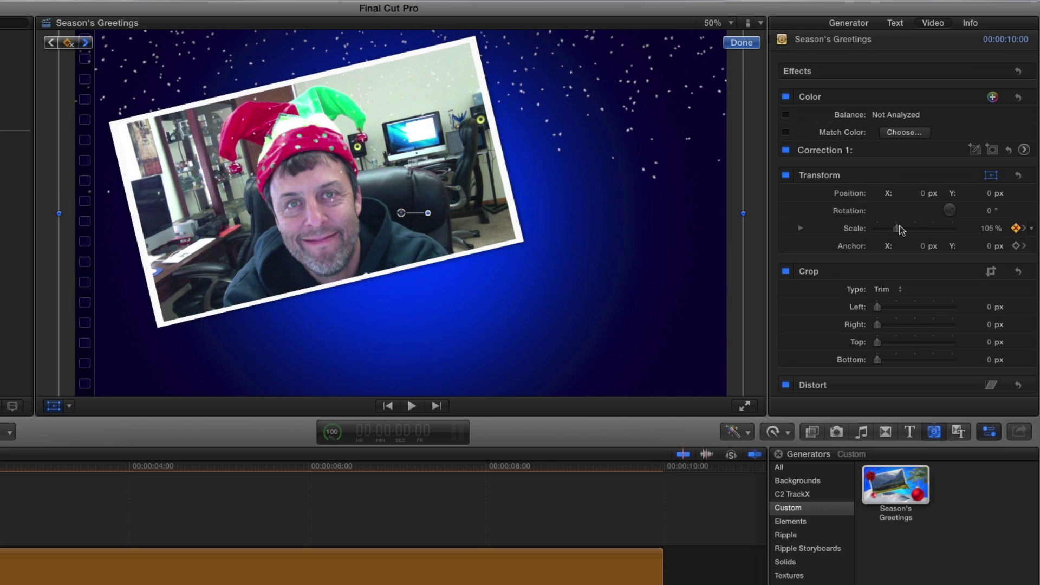
pyautogui.moveTo(922, 245); pyautogui.dragTo(906, 246)
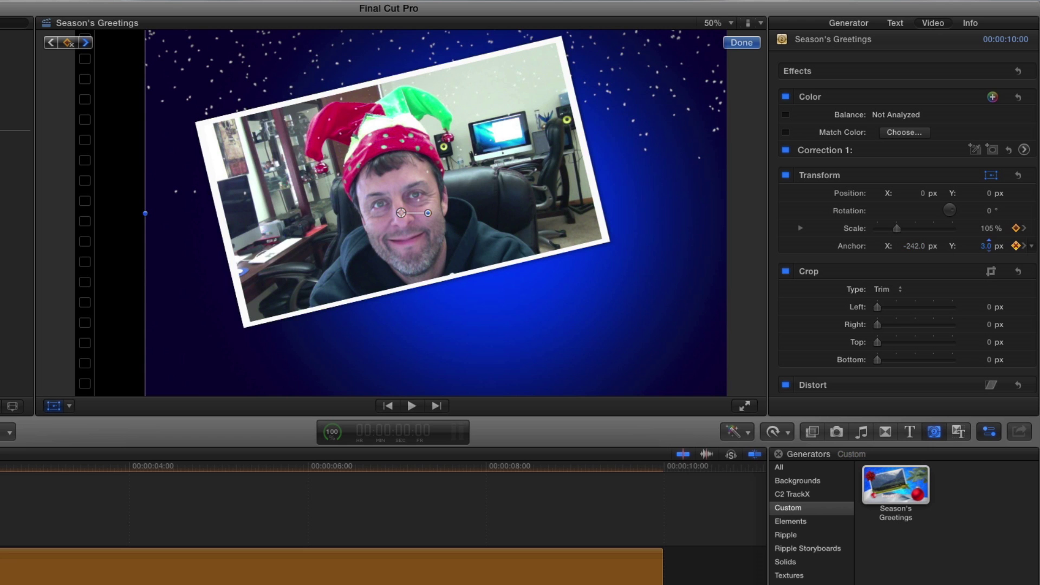
pyautogui.moveTo(986, 245); pyautogui.dragTo(983, 246)
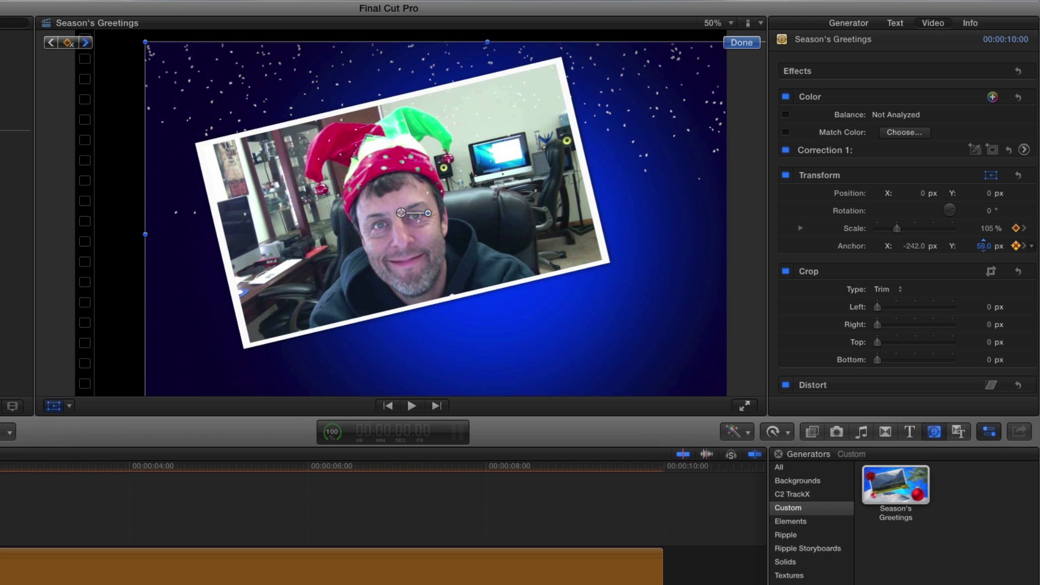
pyautogui.moveTo(897, 228); pyautogui.dragTo(896, 230)
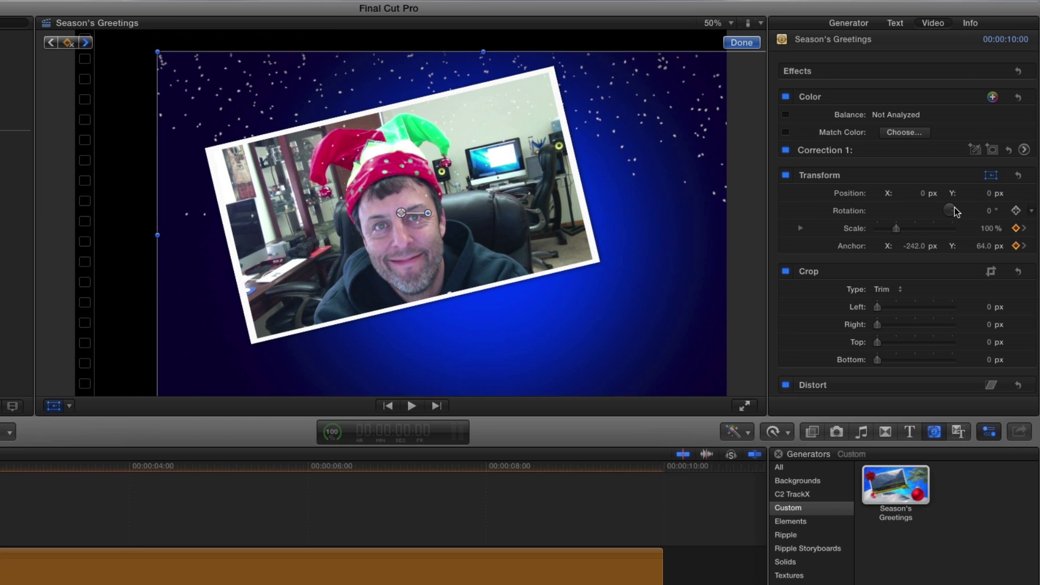
pyautogui.moveTo(955, 211); pyautogui.dragTo(954, 213)
# - Enter 200% scale at the first keyframe and preview the zoom-out
pyautogui.click(990, 230)
pyautogui.write('200')
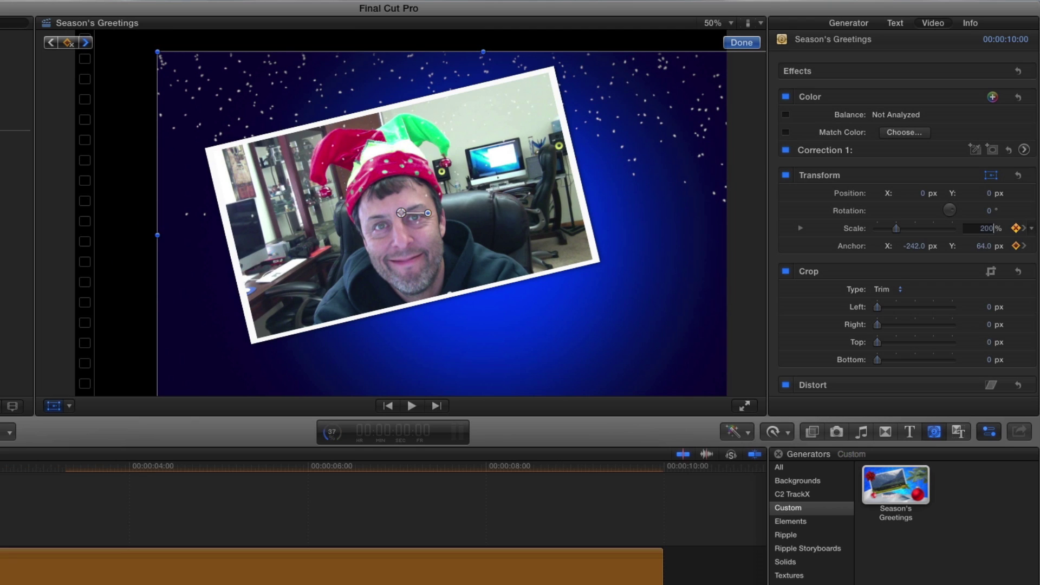
pyautogui.press('Return')
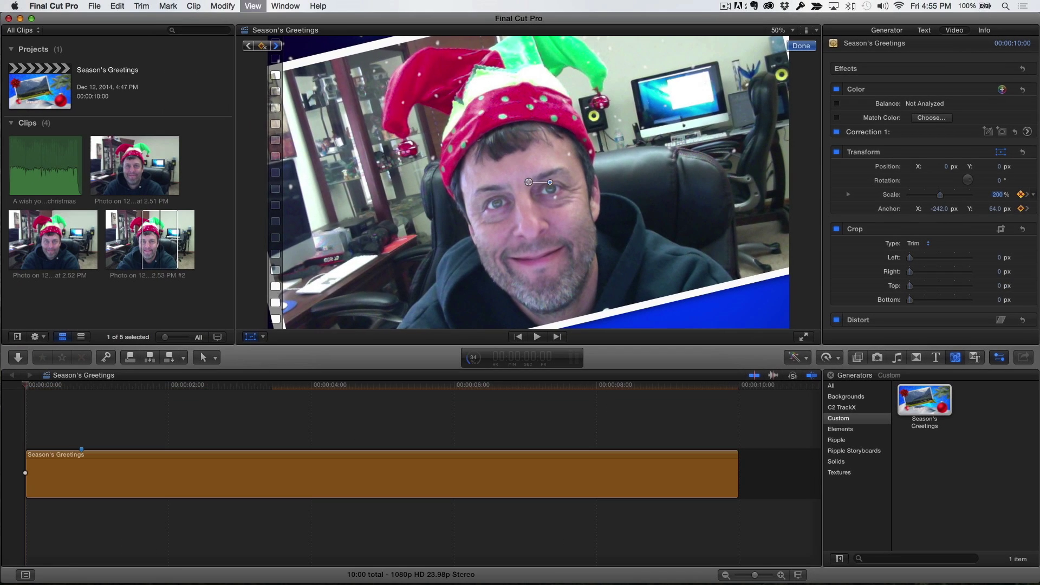
pyautogui.press('space')
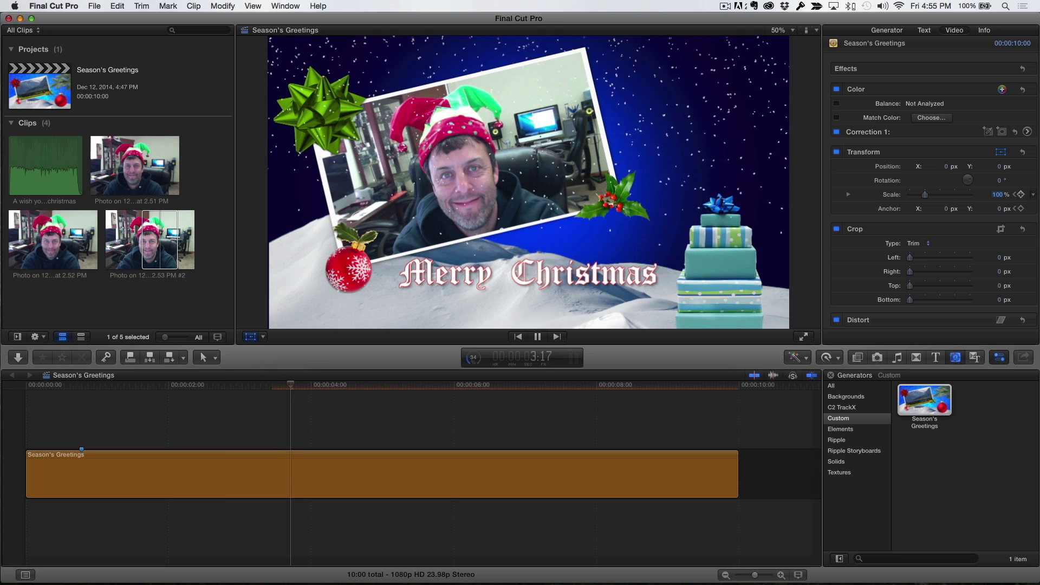
pyautogui.press('space')
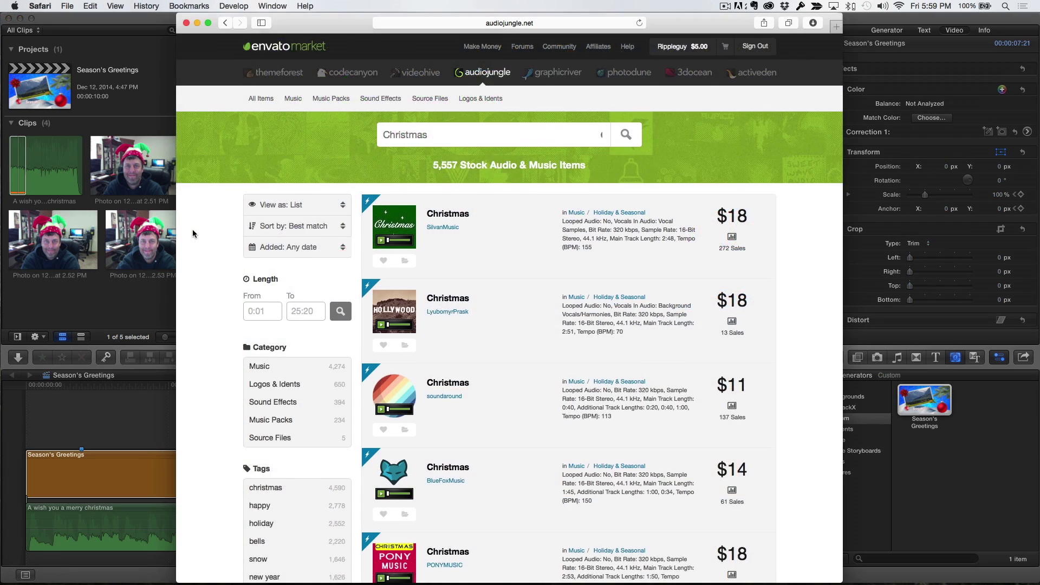
pyautogui.scroll(-5, 193, 229)
pyautogui.scroll(-3, 193, 229)
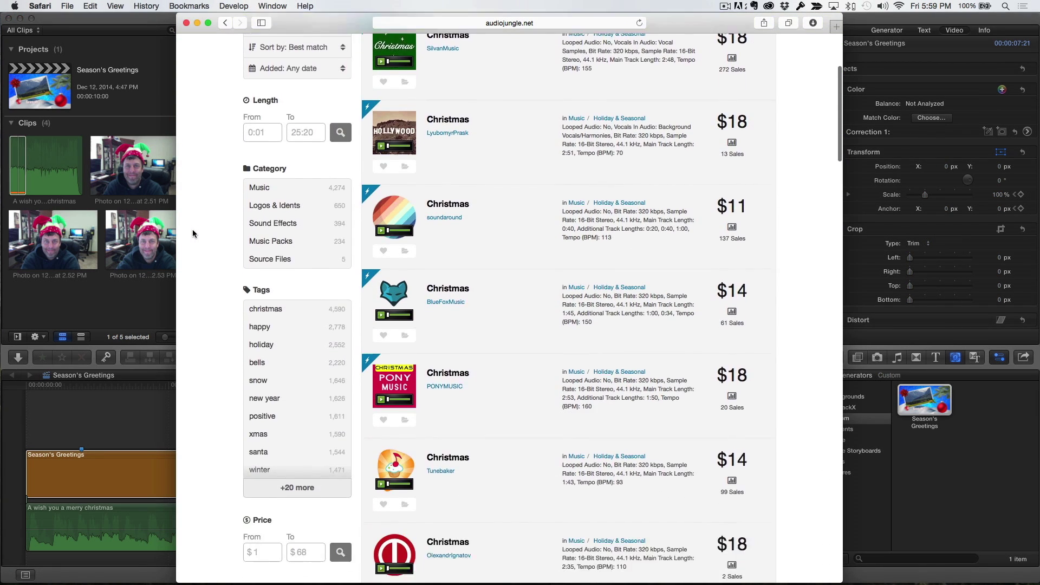
pyautogui.scroll(-3, 192, 230)
pyautogui.scroll(-3, 193, 230)
pyautogui.scroll(-3, 193, 229)
pyautogui.scroll(-3, 192, 230)
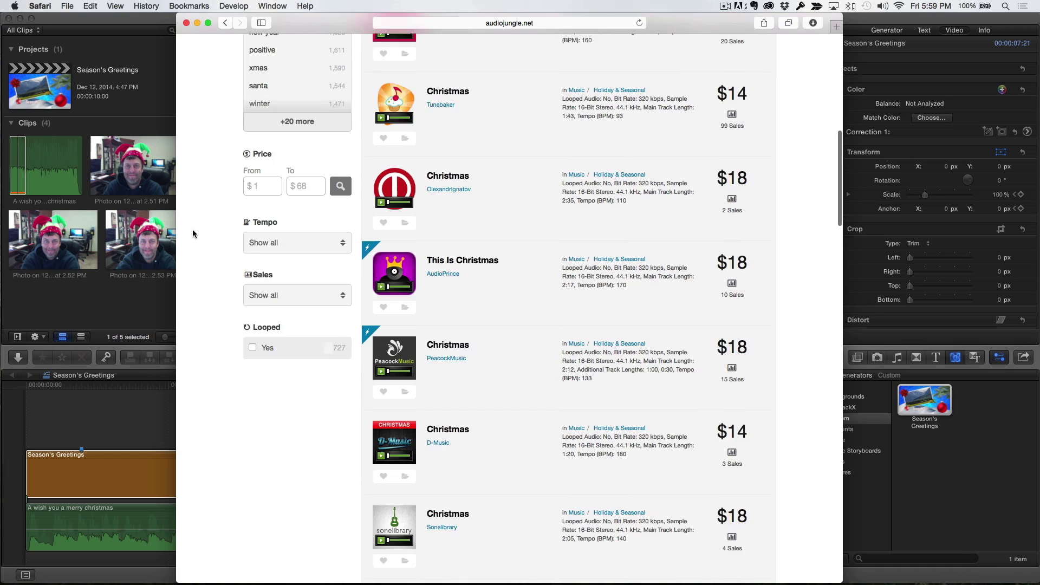
pyautogui.scroll(-3, 193, 229)
pyautogui.scroll(-3, 192, 229)
pyautogui.scroll(-3, 193, 229)
pyautogui.scroll(-3, 192, 229)
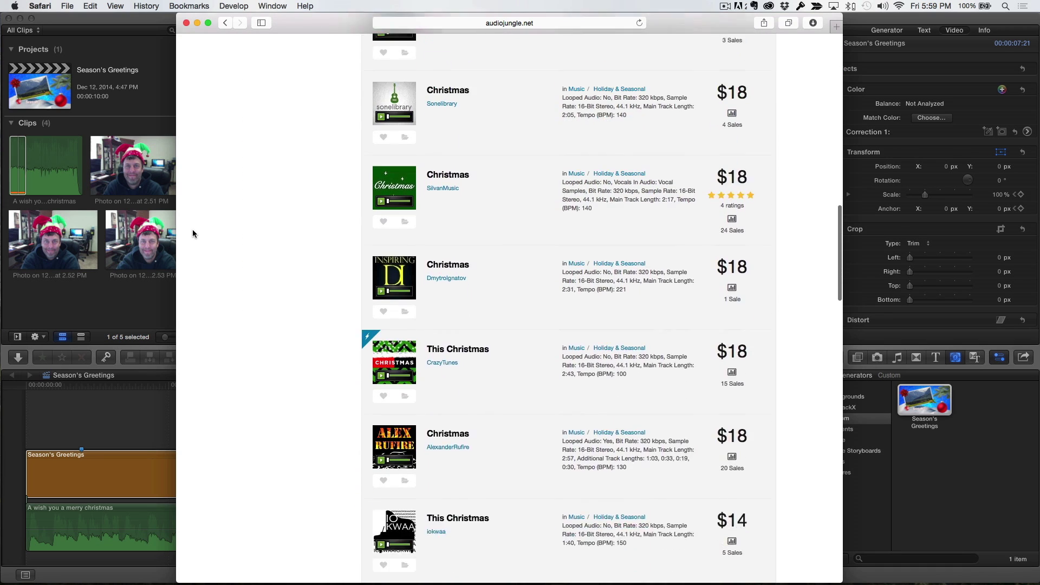
pyautogui.scroll(-3, 193, 229)
pyautogui.scroll(-3, 193, 229)
pyautogui.scroll(-3, 193, 229)
pyautogui.scroll(-3, 192, 230)
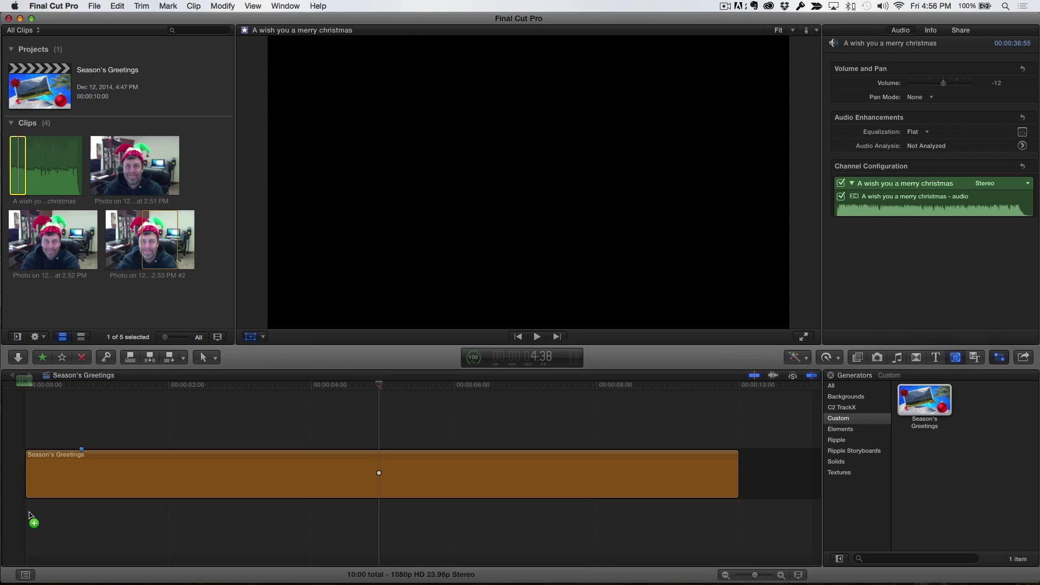
# - Place 'A wish you a merry christmas' under the card, trim the card's end to 7:21, and play it back
pyautogui.moveTo(29, 516); pyautogui.dragTo(28, 516)
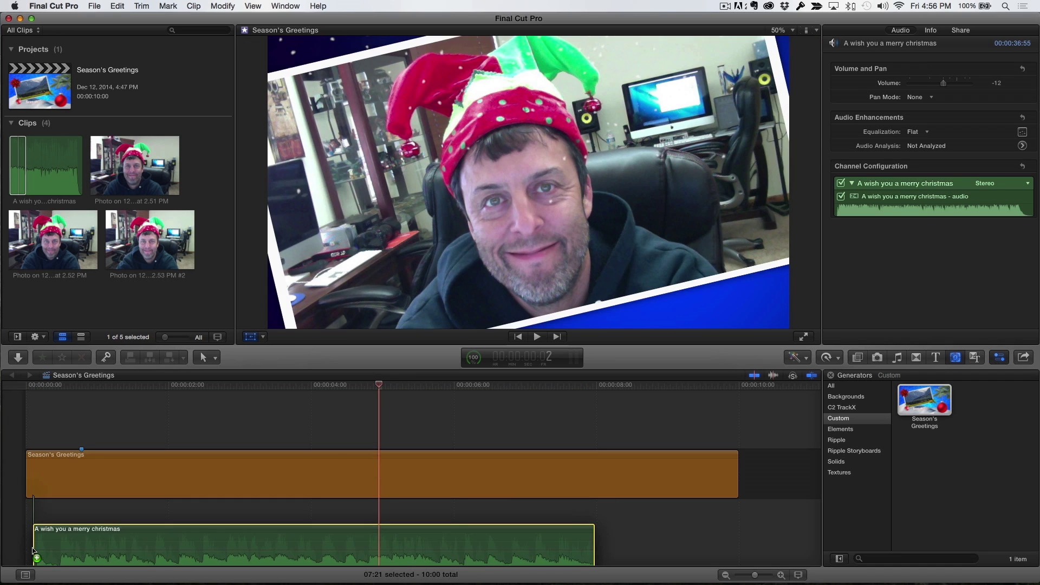
pyautogui.click(586, 487)
pyautogui.hotkey('alt', ']')
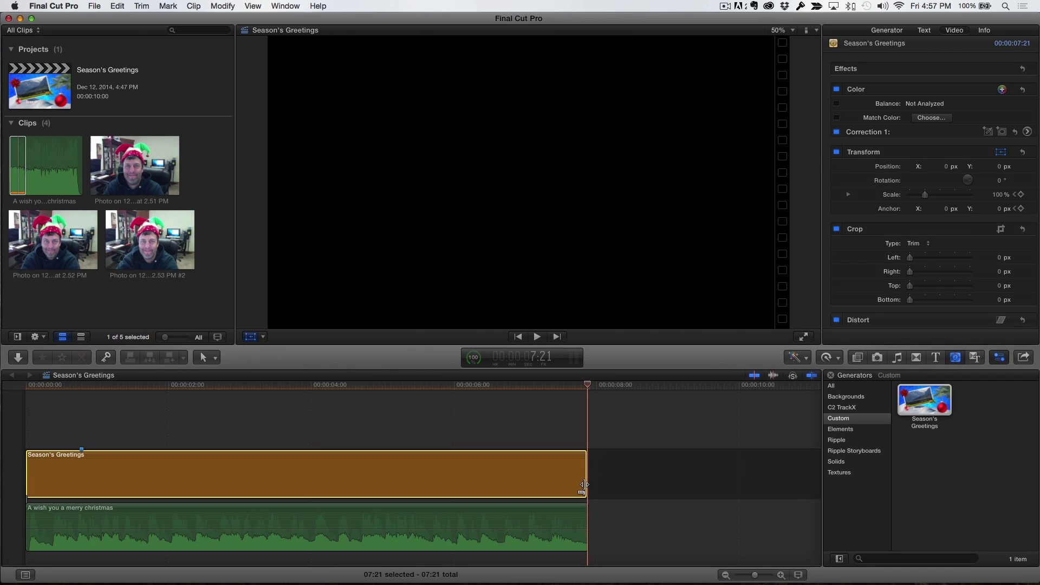
pyautogui.press('space')
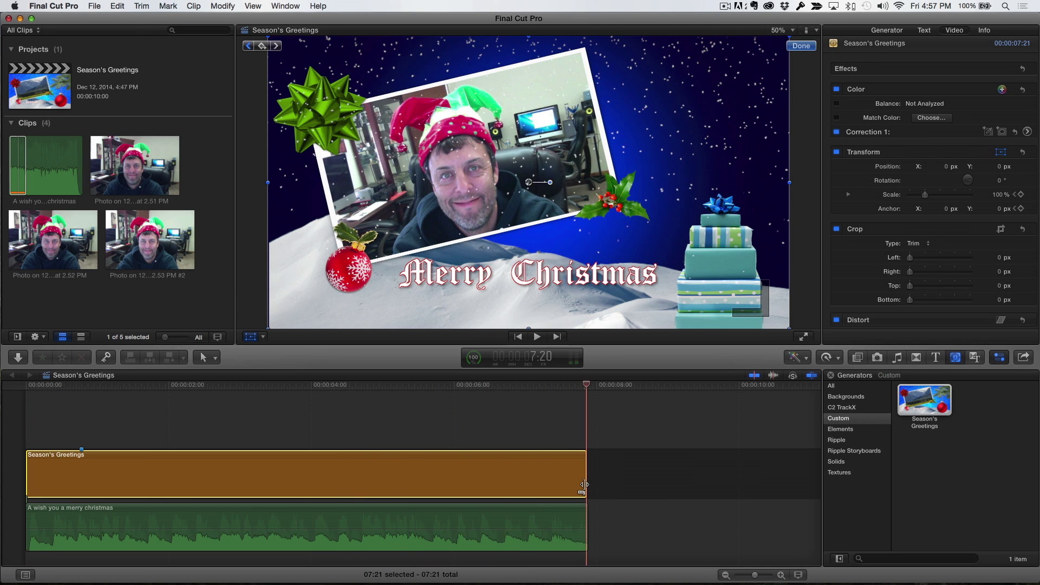
pyautogui.press('space')
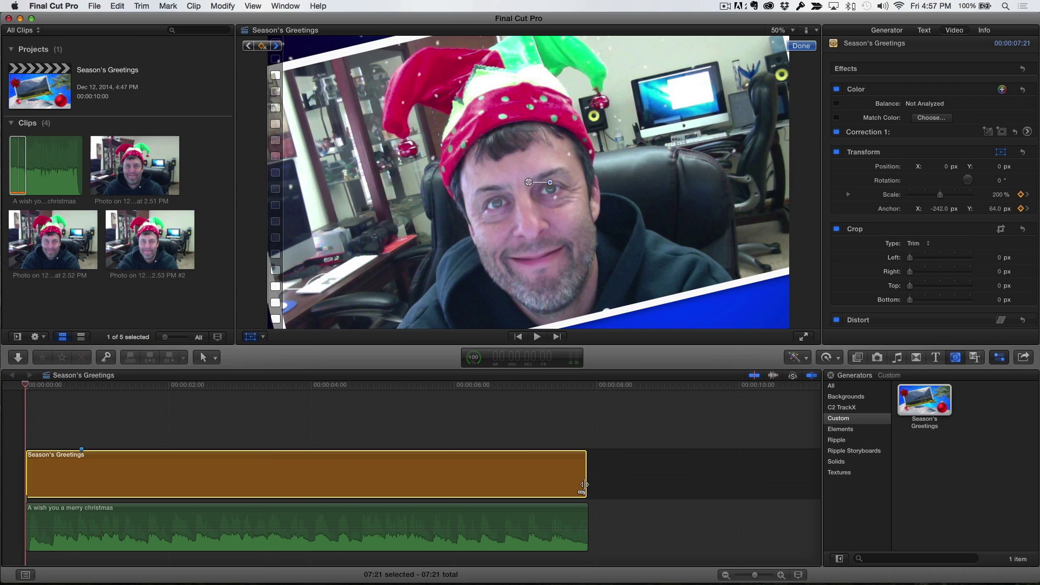